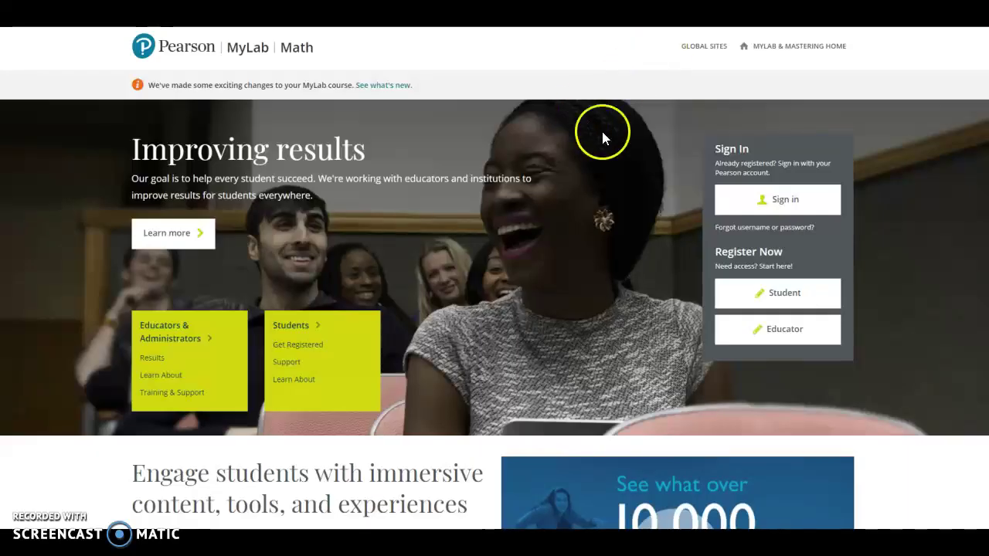
Step: Sign in to the Pearson account with the saved username and the account password
{"action": "left_click", "coordinate": [796, 201]}
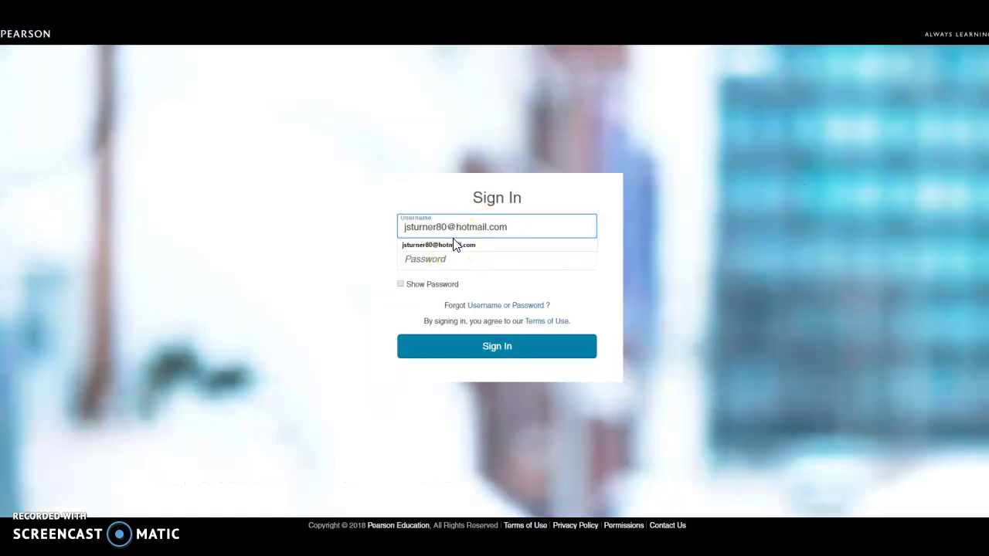
{"action": "left_click", "coordinate": [455, 245]}
{"action": "type", "text": "*********"}
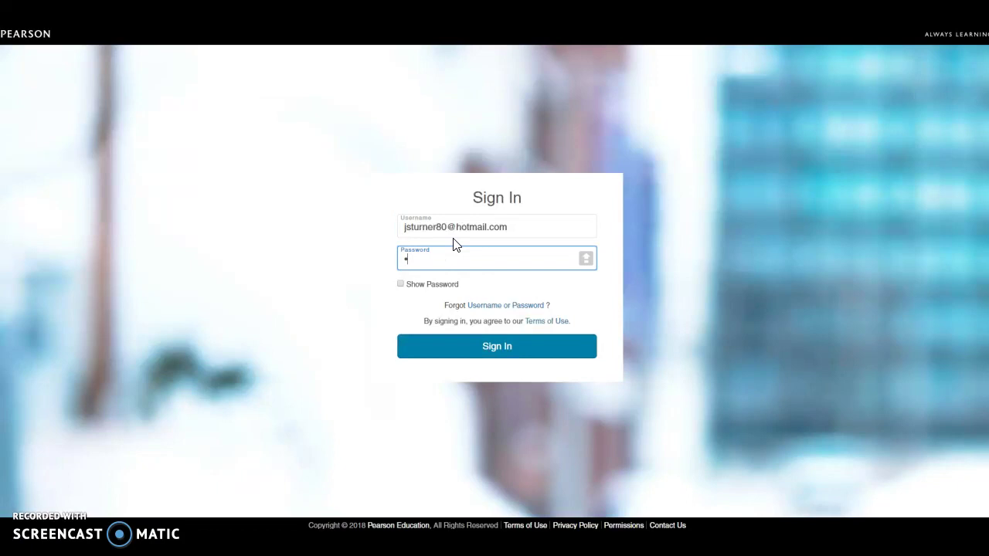
{"action": "key", "text": "Return"}
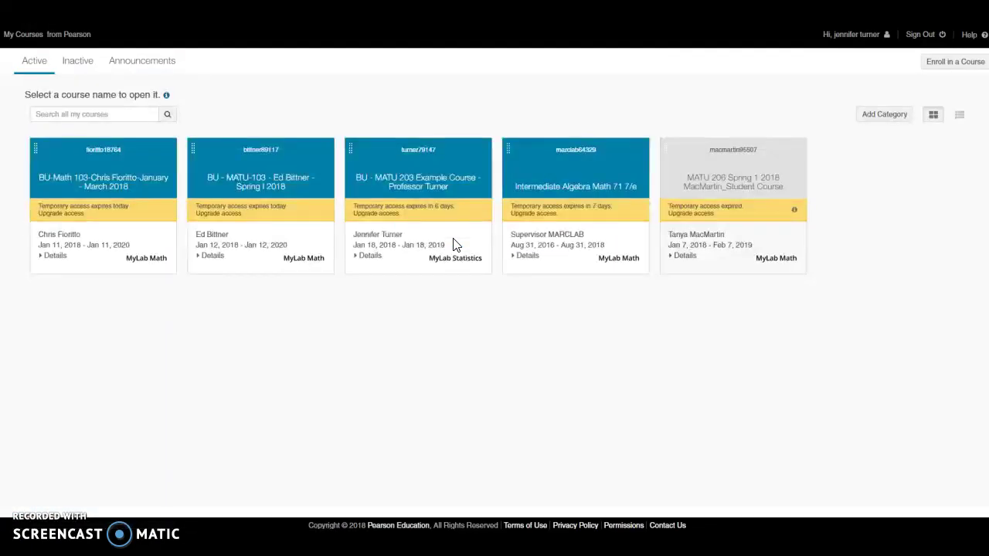
Step: Open Question 1 of the Week 3 Homework in the BU - MATU 203 Example Course
{"action": "left_click", "coordinate": [465, 263]}
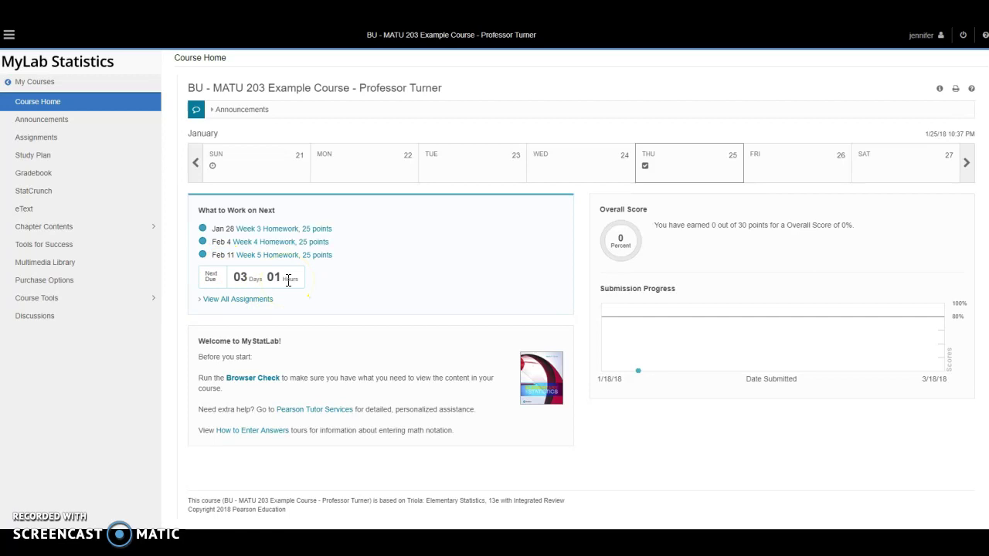
{"action": "left_click", "coordinate": [300, 230]}
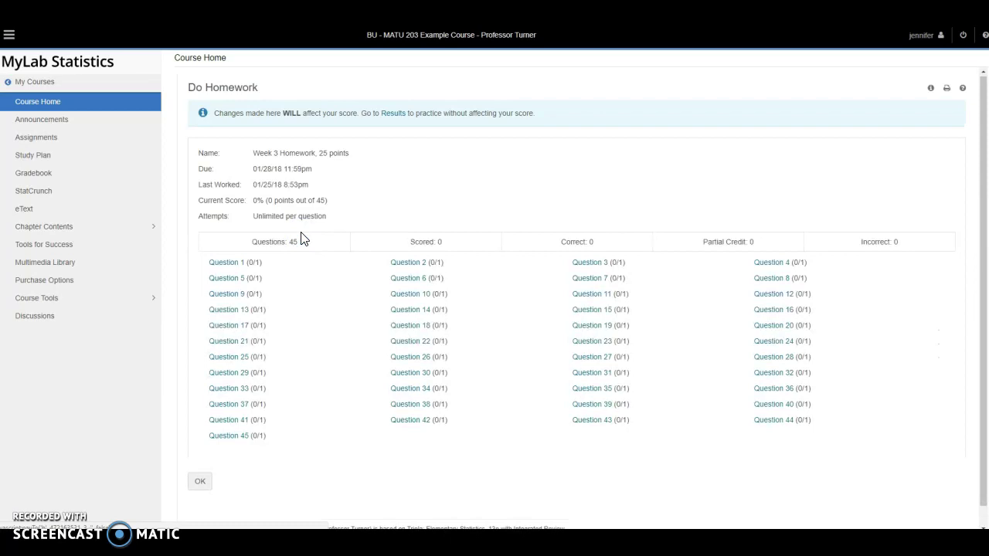
{"action": "left_click", "coordinate": [239, 266]}
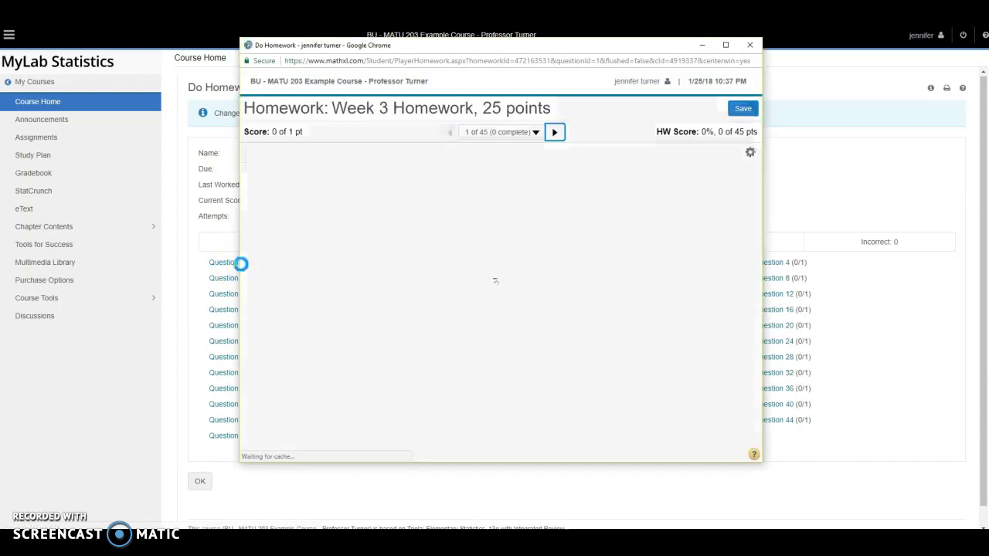
{"action": "left_click", "coordinate": [338, 276]}
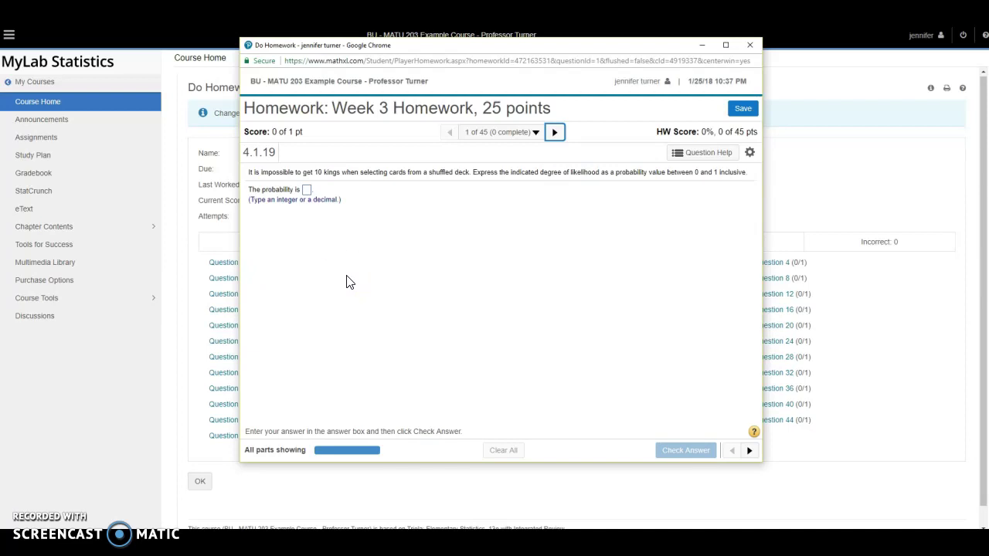
Step: Submit 5 as the probability of getting 10 kings in question 4.1.19 and dismiss the feedback
{"action": "left_click", "coordinate": [307, 191]}
{"action": "type", "text": "5"}
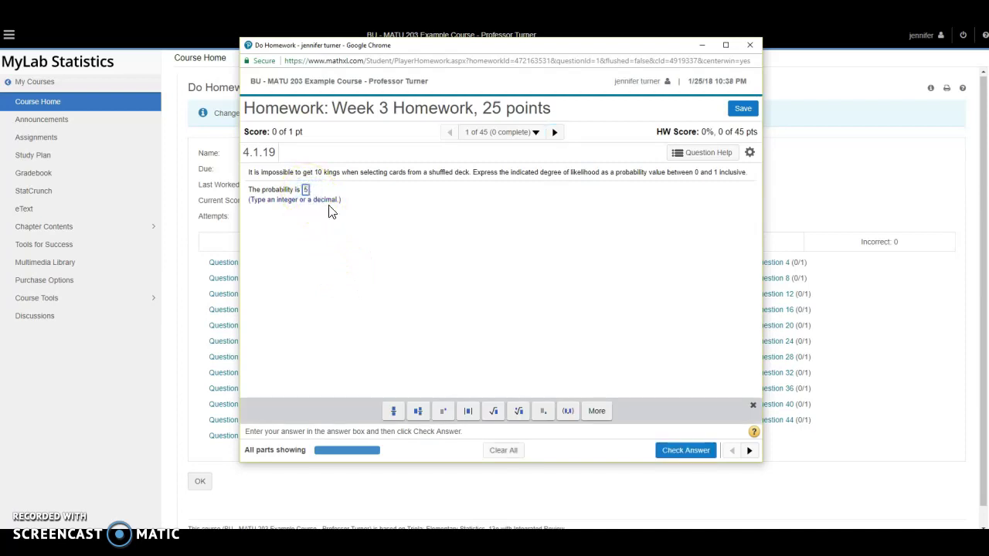
{"action": "left_click", "coordinate": [689, 452]}
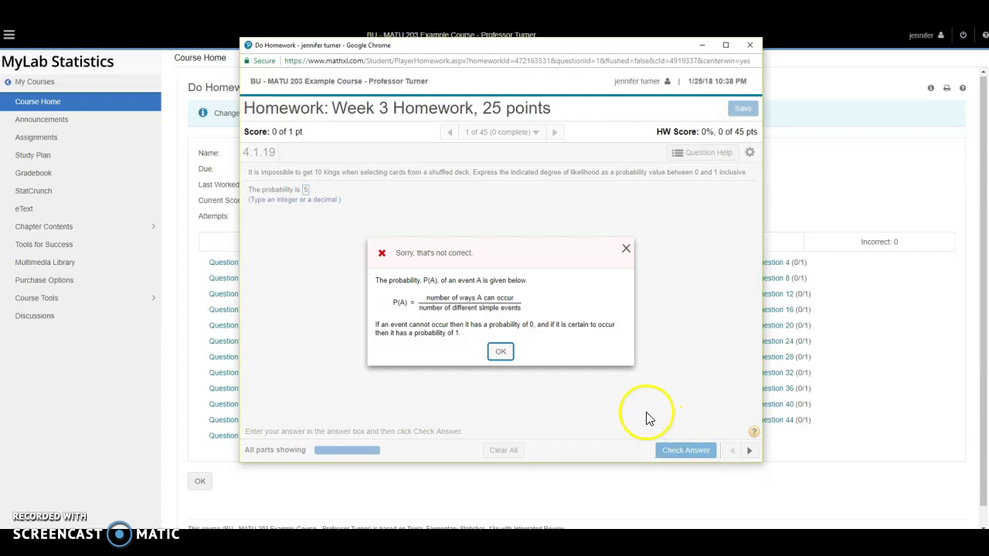
{"action": "left_click", "coordinate": [499, 353]}
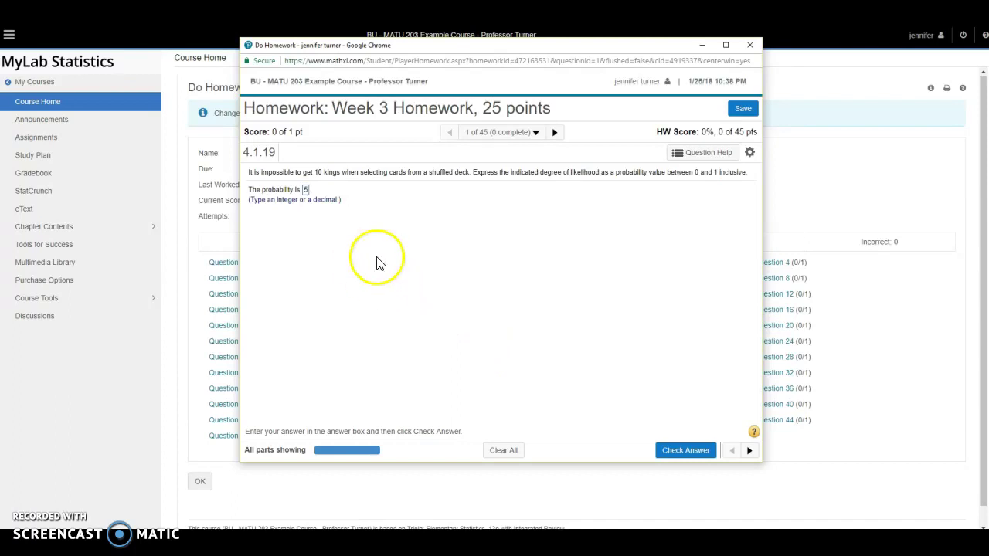
Step: Change the probability answer in question 4.1.19 to 0, check it and continue to question 2
{"action": "left_click", "coordinate": [306, 193]}
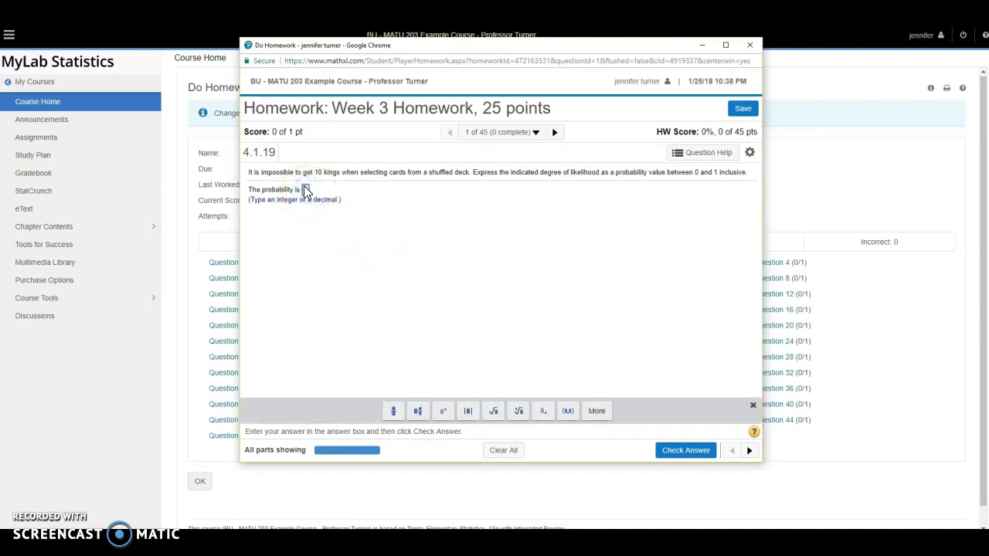
{"action": "key", "text": "BackSpace"}
{"action": "type", "text": "00"}
{"action": "left_click", "coordinate": [681, 451]}
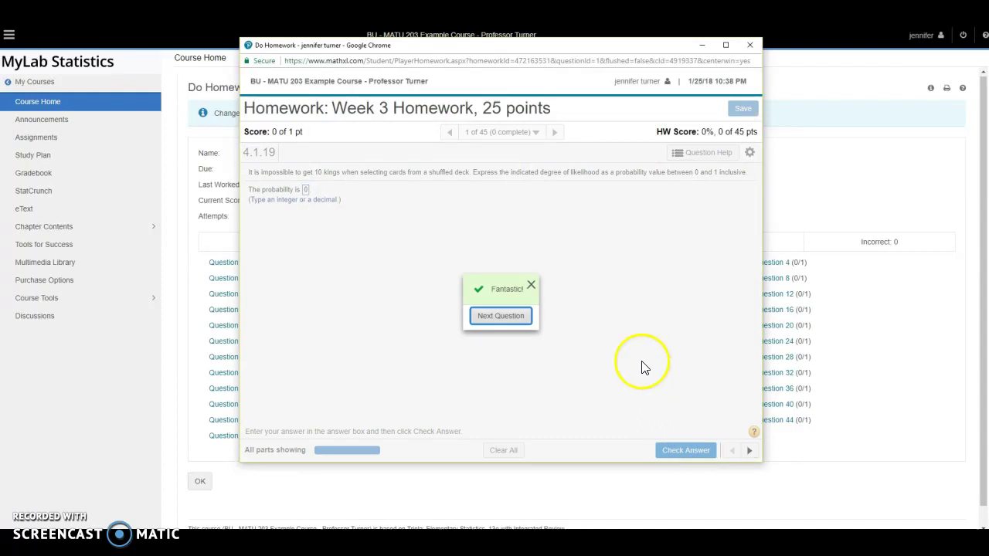
{"action": "left_click", "coordinate": [504, 317]}
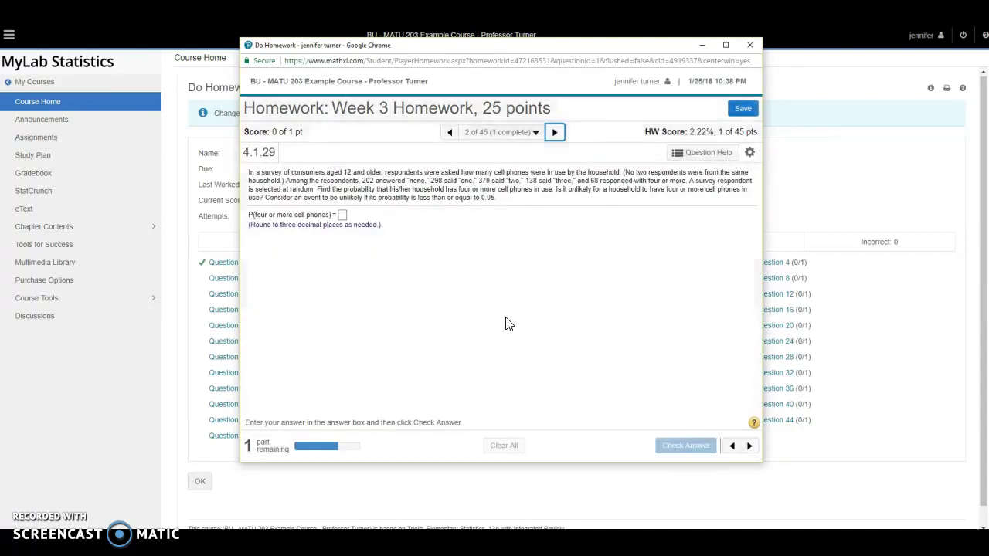
{"action": "left_click", "coordinate": [555, 133]}
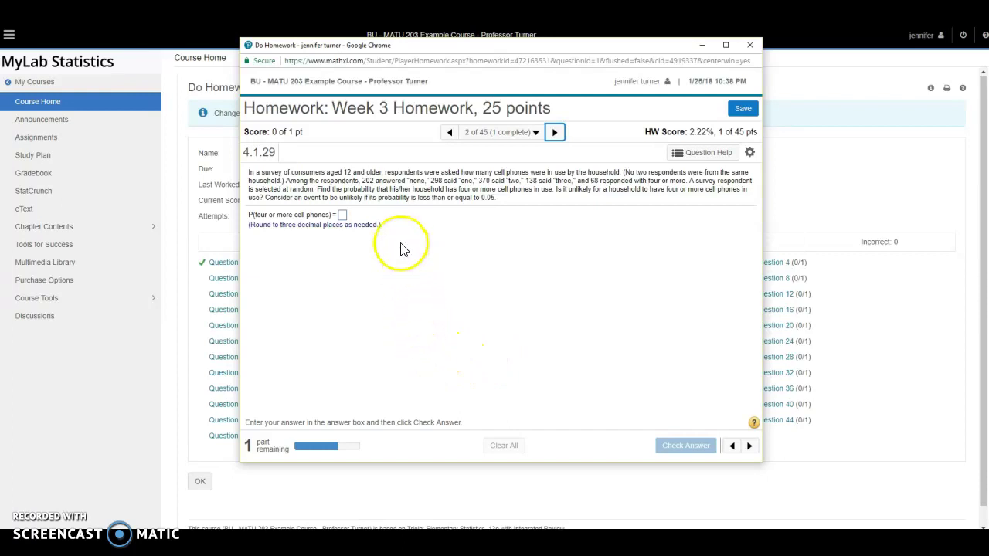
Step: Submit 5 as the probability of four or more cell phones through the final check, dismissing the feedback each time
{"action": "left_click", "coordinate": [342, 214]}
{"action": "type", "text": "5"}
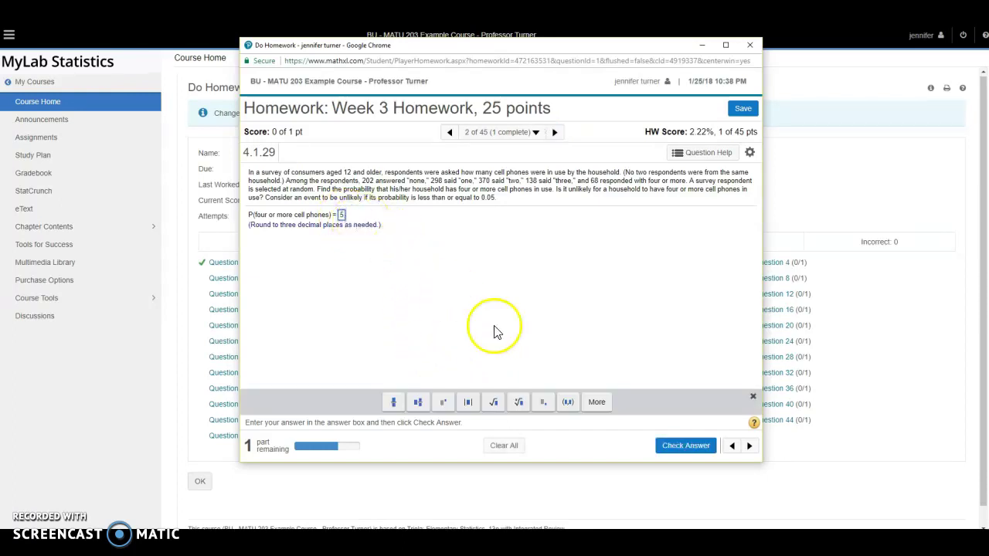
{"action": "left_click", "coordinate": [662, 442]}
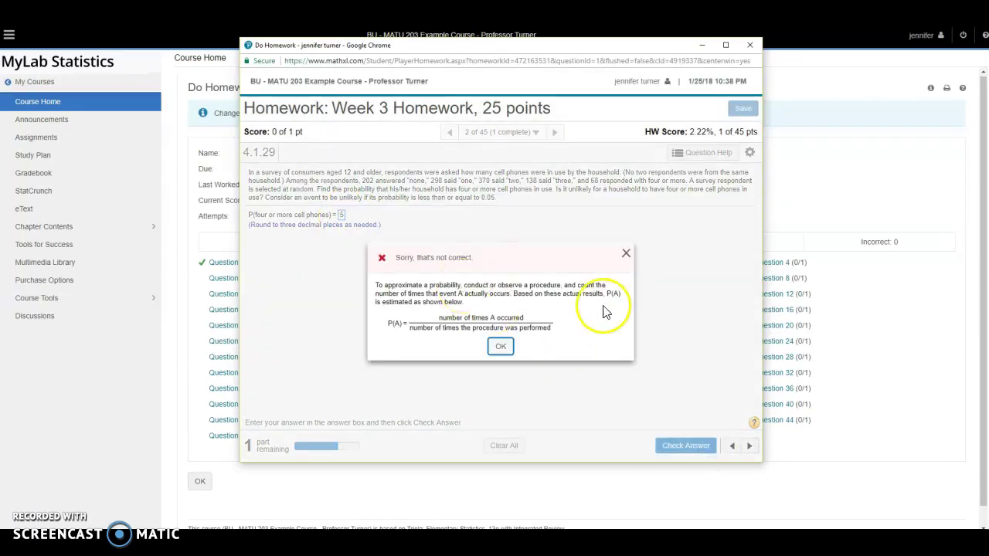
{"action": "left_click", "coordinate": [496, 349]}
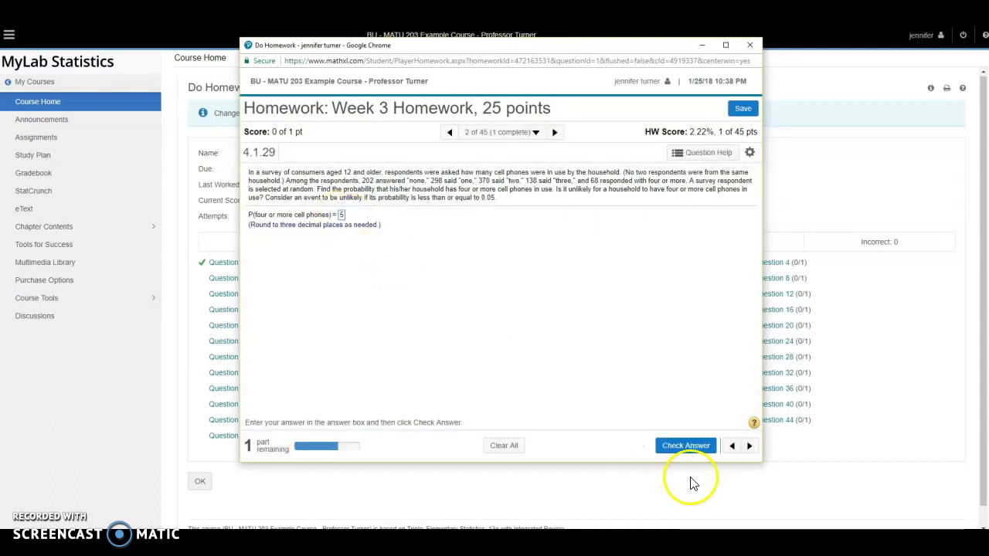
{"action": "left_click", "coordinate": [678, 448]}
{"action": "left_click", "coordinate": [498, 347]}
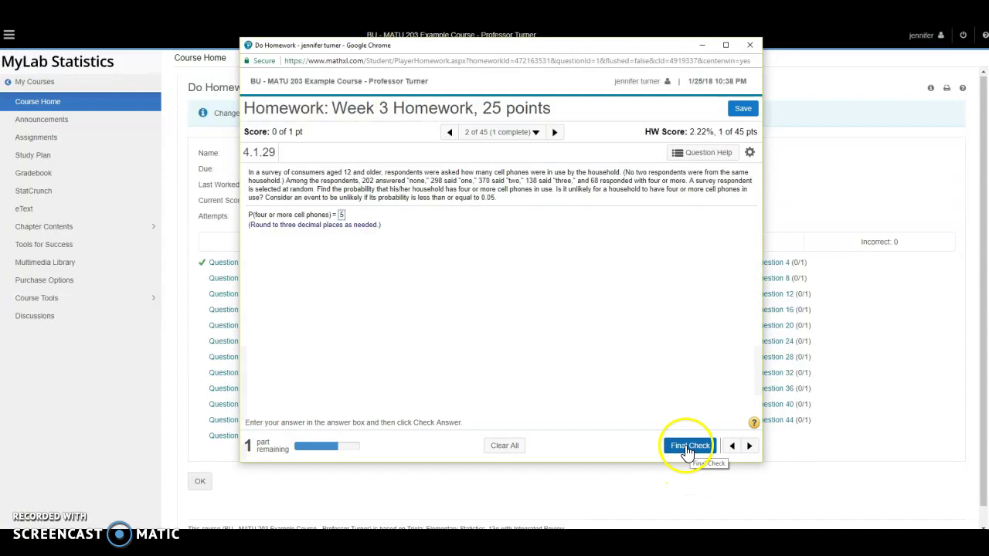
{"action": "left_click", "coordinate": [689, 448]}
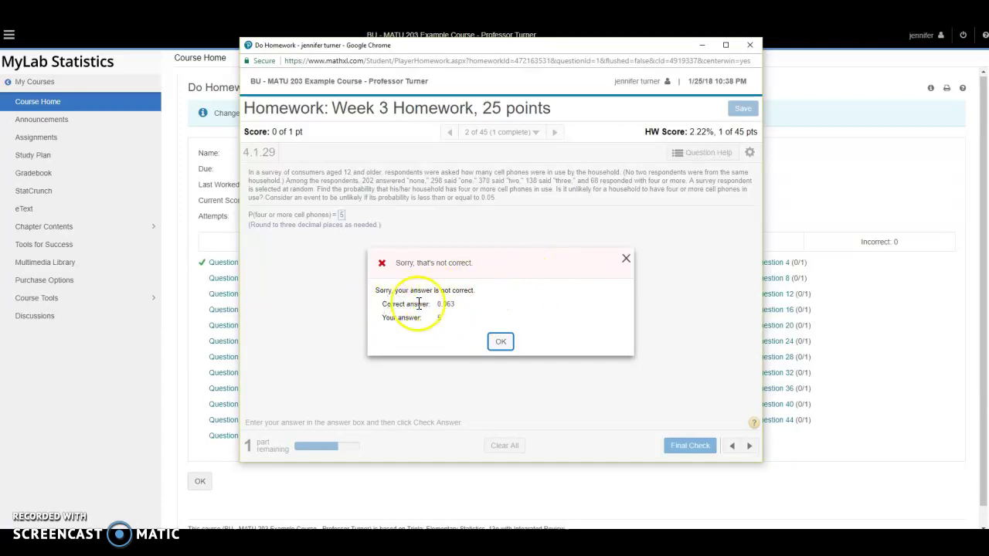
{"action": "left_click", "coordinate": [499, 344]}
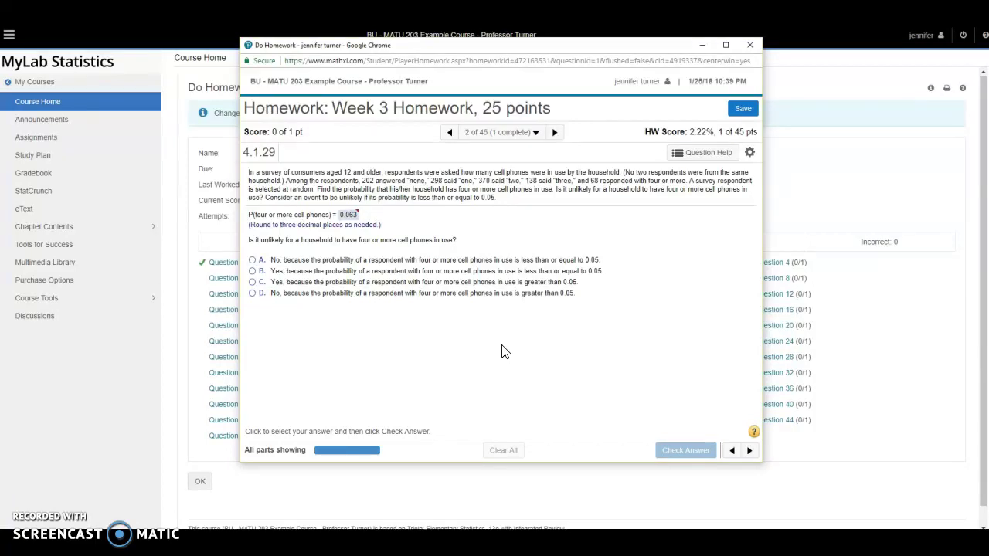
Step: Submit option B for the cell phone likelihood part until its attempts are used up, and load a similar question
{"action": "left_click", "coordinate": [252, 271]}
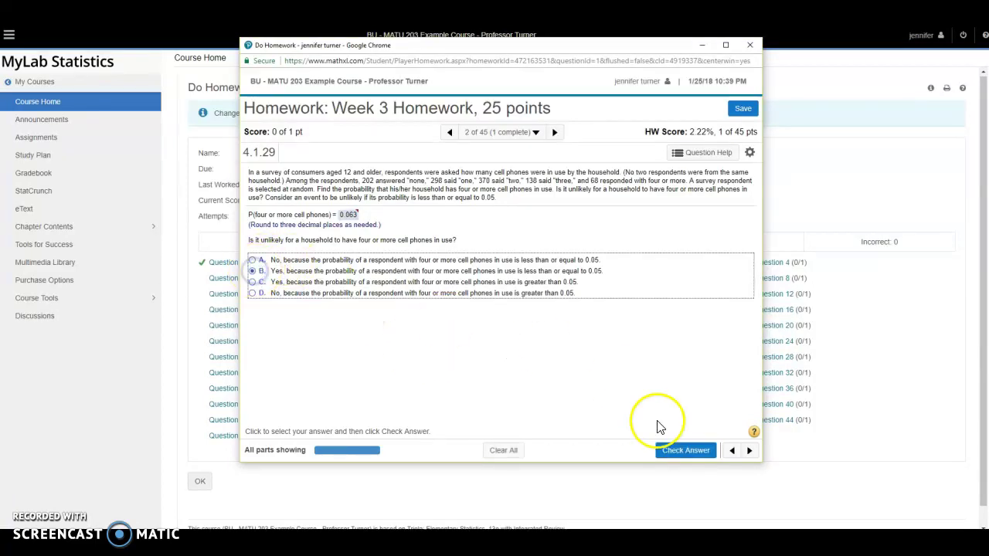
{"action": "left_click", "coordinate": [685, 450]}
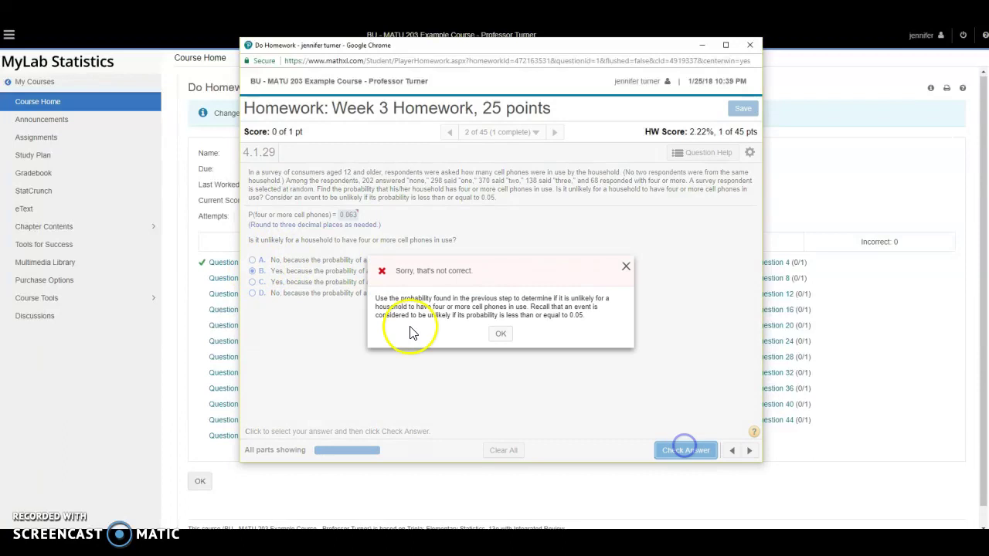
{"action": "left_click", "coordinate": [500, 333]}
{"action": "left_click", "coordinate": [685, 450]}
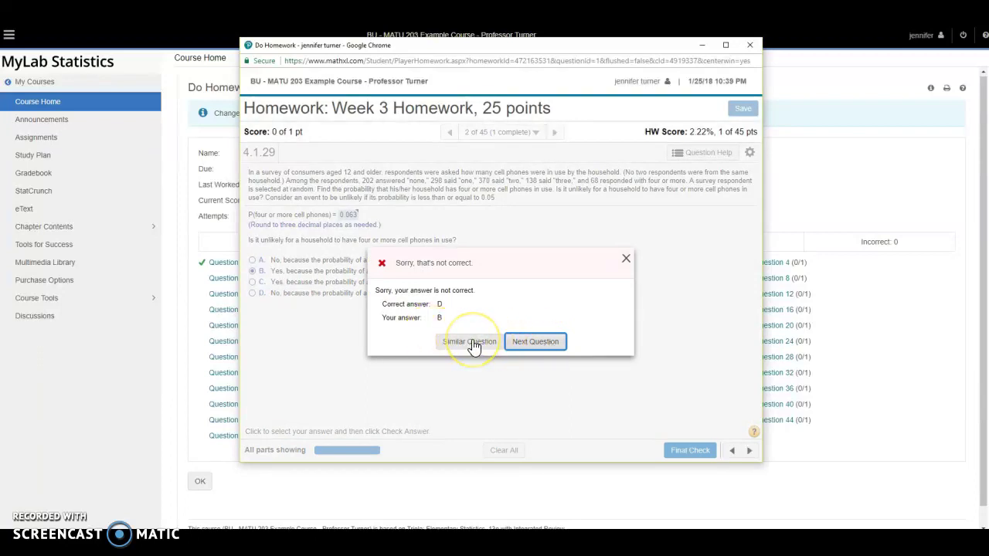
{"action": "left_click", "coordinate": [471, 342]}
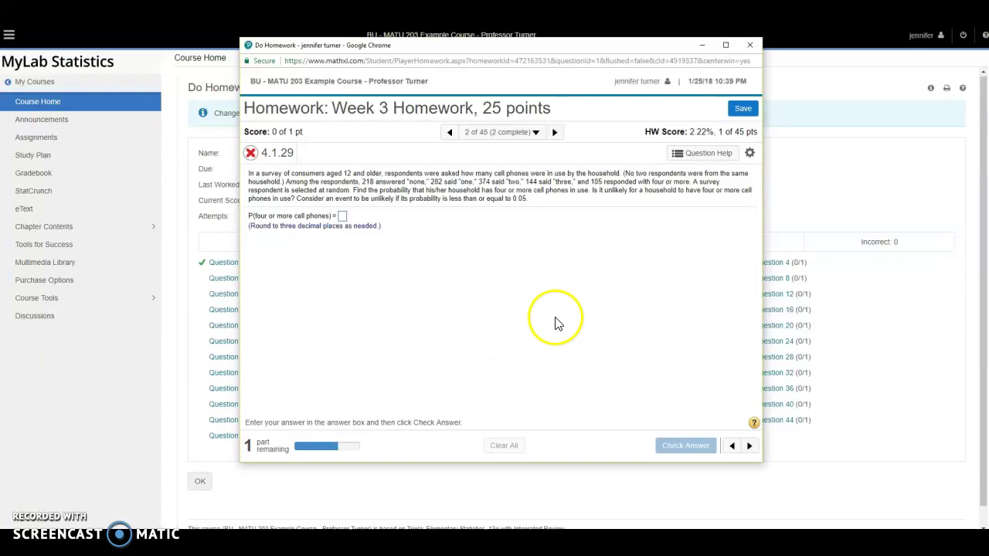
Step: Review the help options for the new cell phone question and open its worked example
{"action": "left_click", "coordinate": [695, 154]}
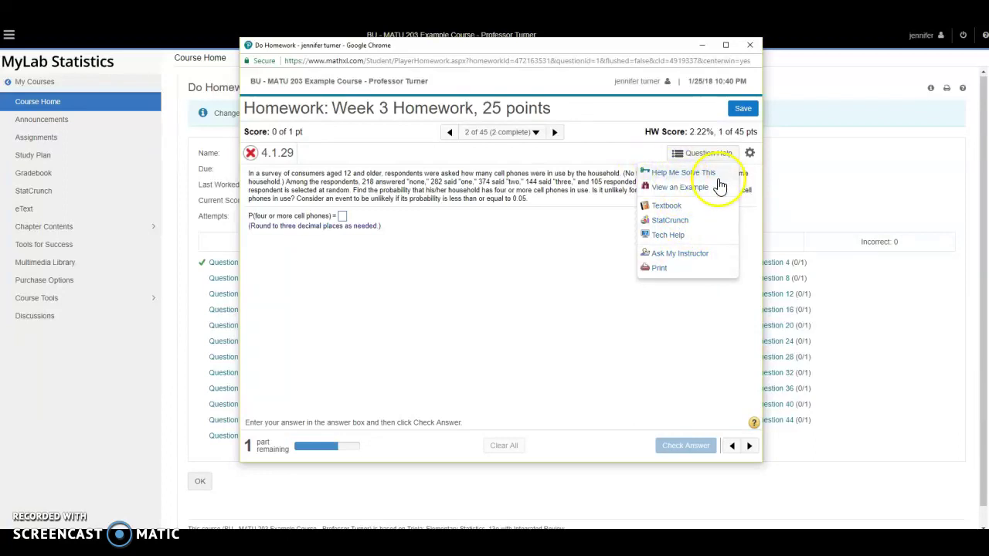
{"action": "left_click", "coordinate": [682, 193]}
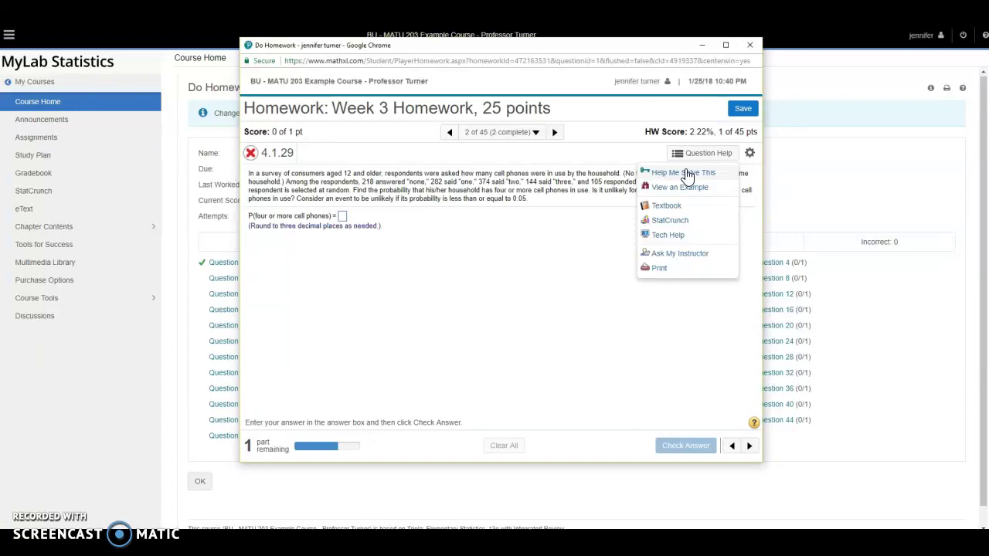
{"action": "left_click", "coordinate": [686, 177]}
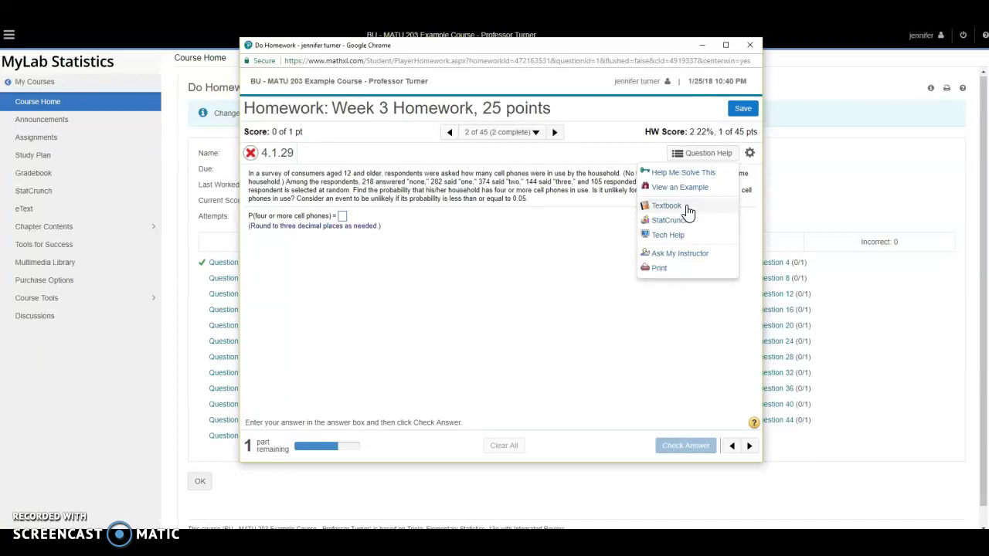
{"action": "left_click", "coordinate": [685, 255]}
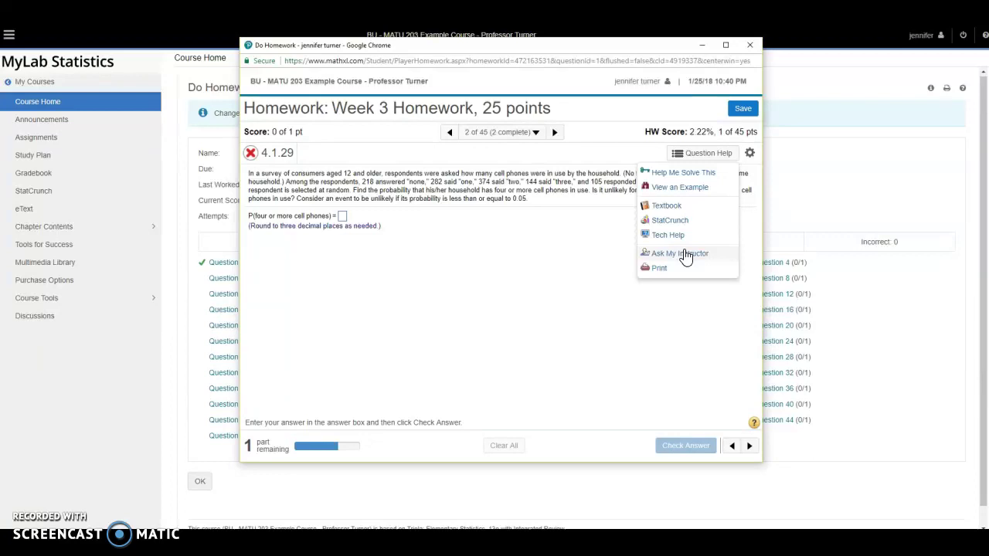
{"action": "left_click", "coordinate": [677, 192]}
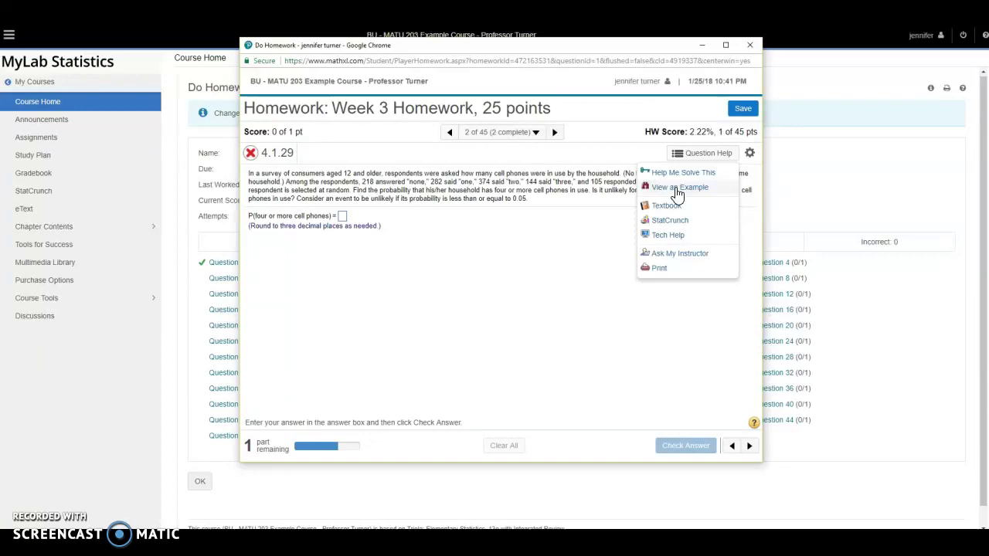
{"action": "left_click", "coordinate": [676, 189]}
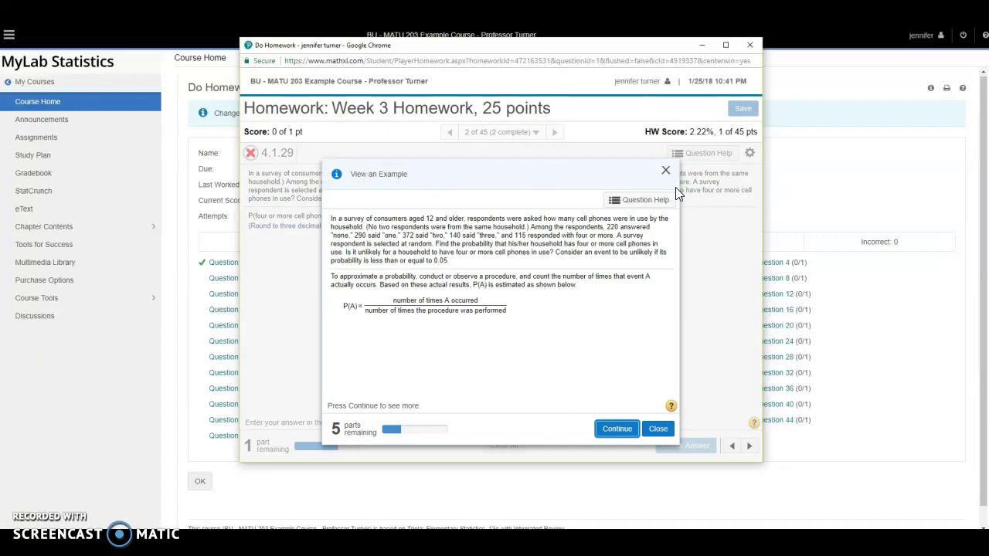
Step: Step through every remaining part of the worked example and close it
{"action": "left_click", "coordinate": [616, 431]}
{"action": "left_click", "coordinate": [616, 431]}
{"action": "left_click", "coordinate": [616, 431]}
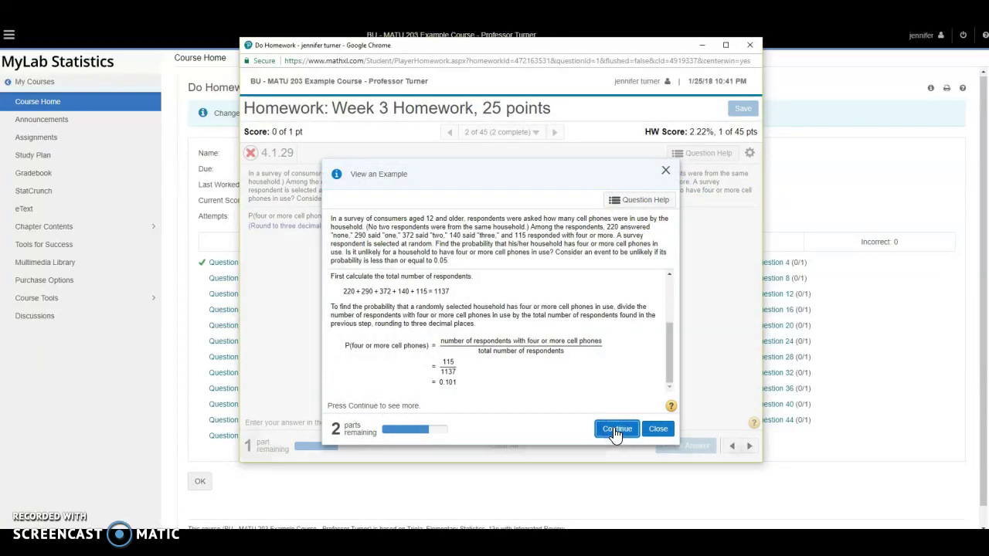
{"action": "left_click", "coordinate": [616, 431]}
{"action": "left_click", "coordinate": [616, 431]}
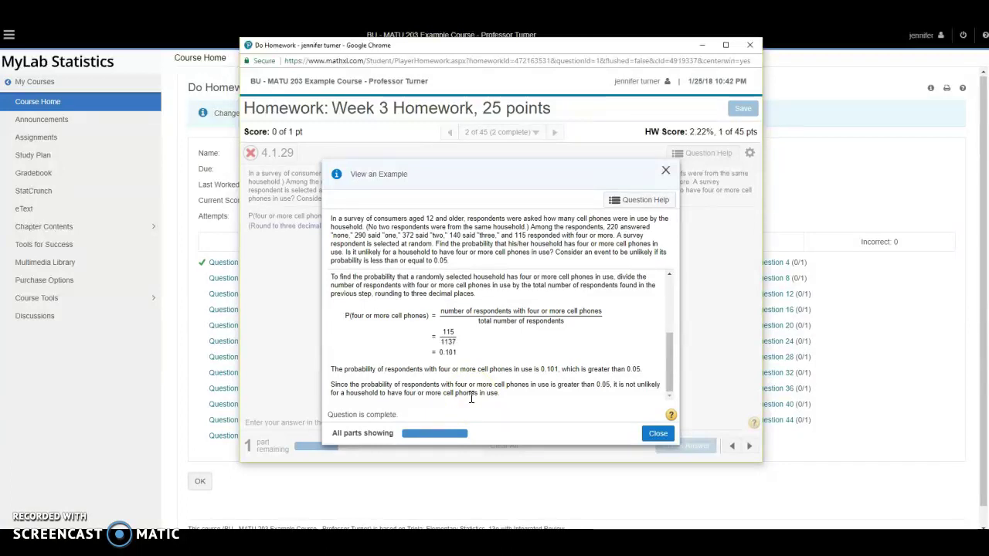
{"action": "left_click", "coordinate": [651, 435]}
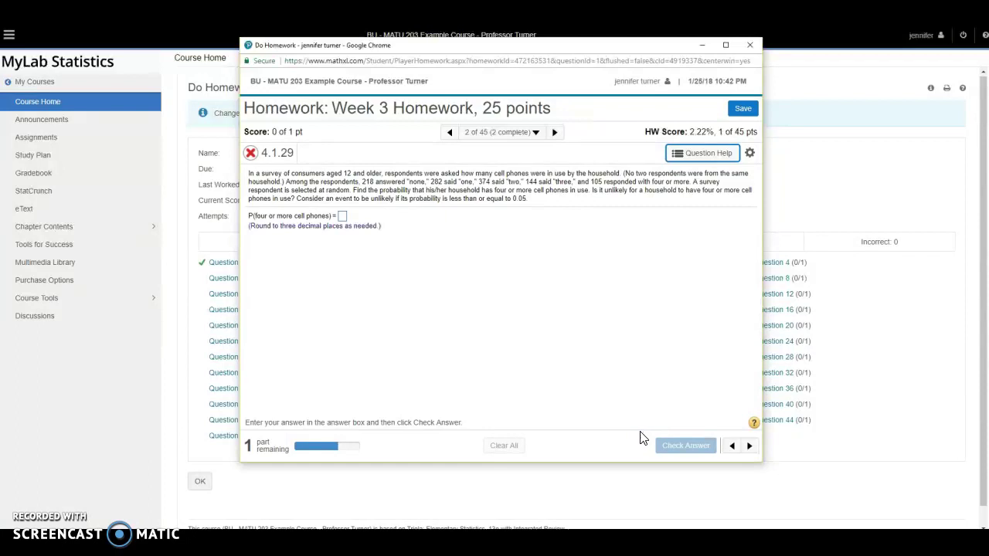
Step: Close the homework window and return to the Week 3 Homework question list
{"action": "left_click", "coordinate": [617, 437]}
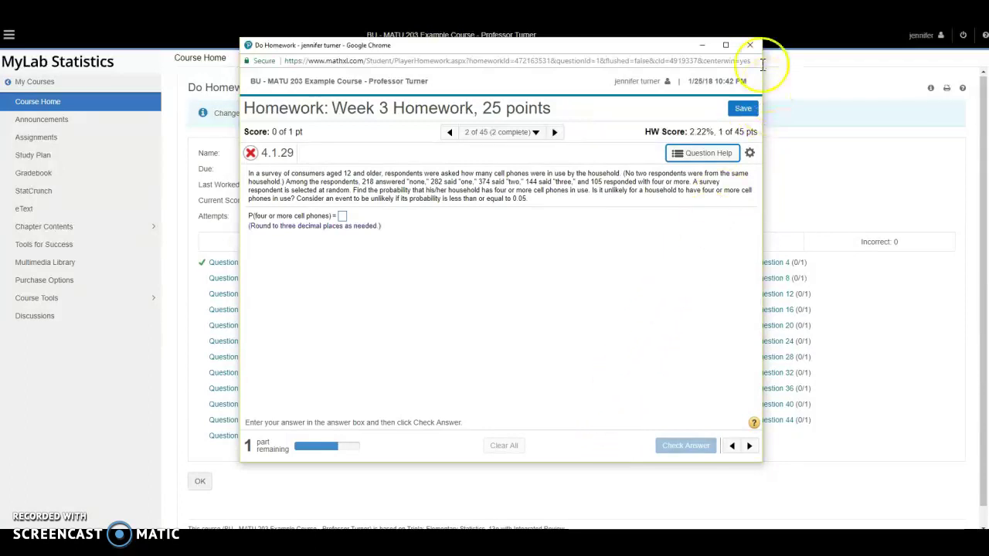
{"action": "left_click", "coordinate": [750, 45]}
{"action": "left_click", "coordinate": [572, 112]}
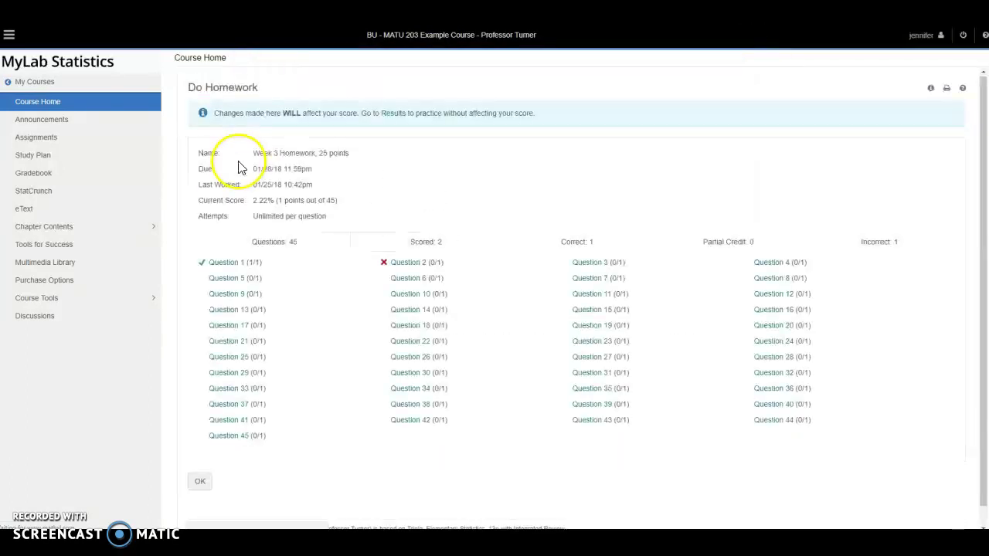
Step: Open the Week 3 Homework review from the gradebook results, and reopen the same homework from the assignments list
{"action": "left_click", "coordinate": [29, 176]}
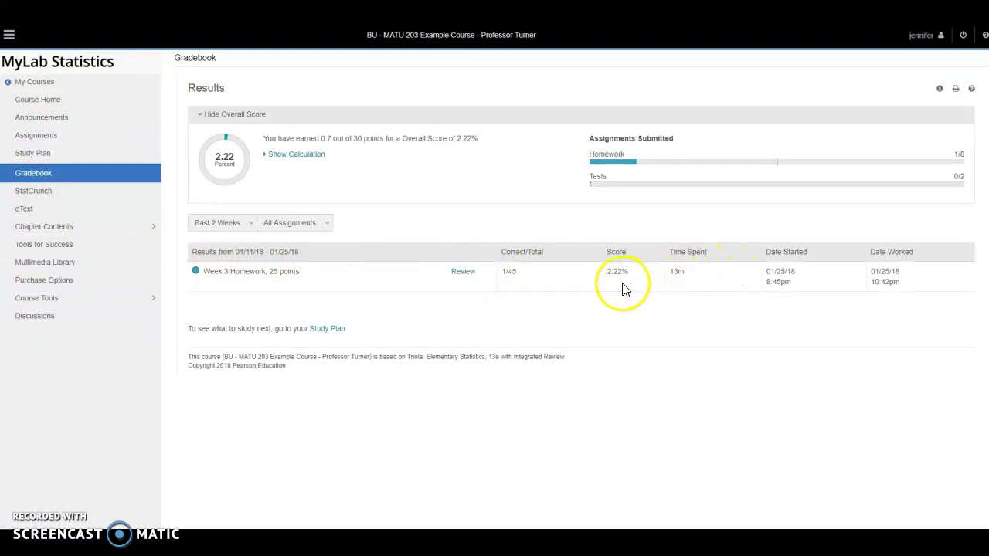
{"action": "left_click", "coordinate": [466, 275]}
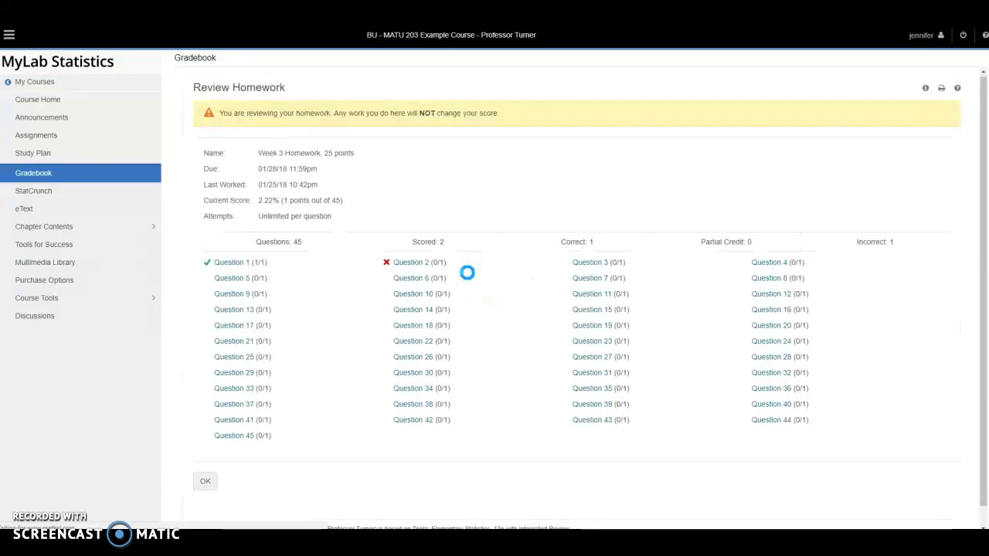
{"action": "left_click", "coordinate": [56, 140]}
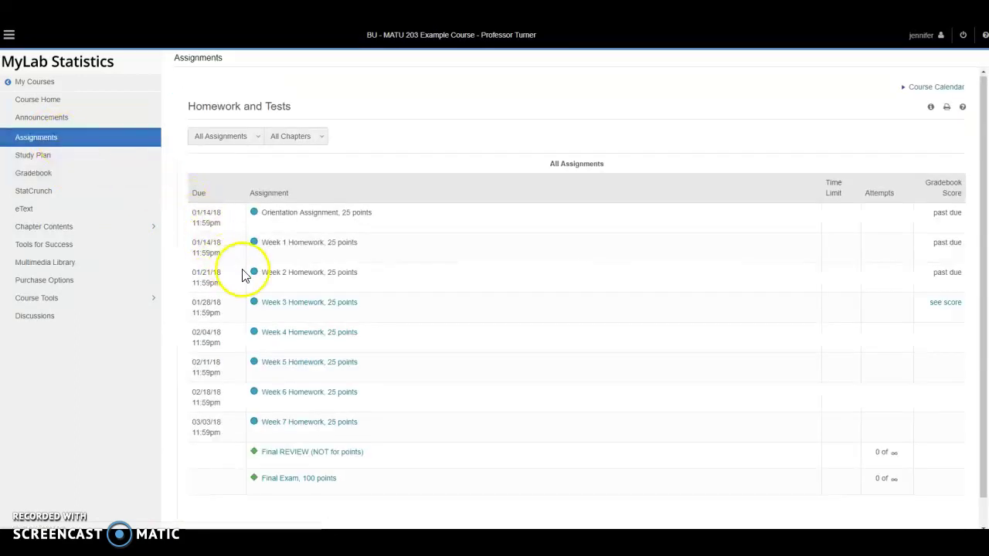
{"action": "left_click", "coordinate": [283, 306]}
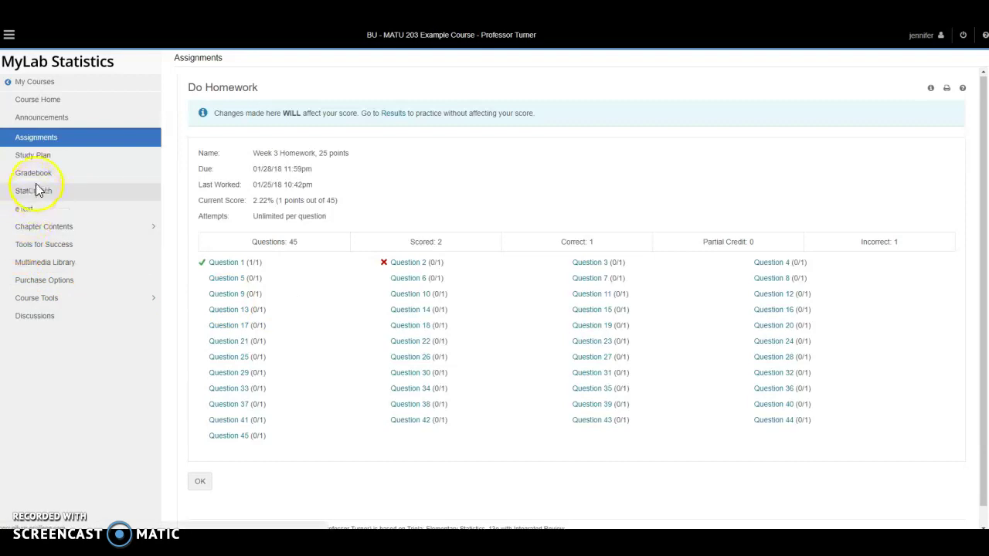
Step: View the study plan's recommended objectives and the Tools for Success resources
{"action": "left_click", "coordinate": [42, 159]}
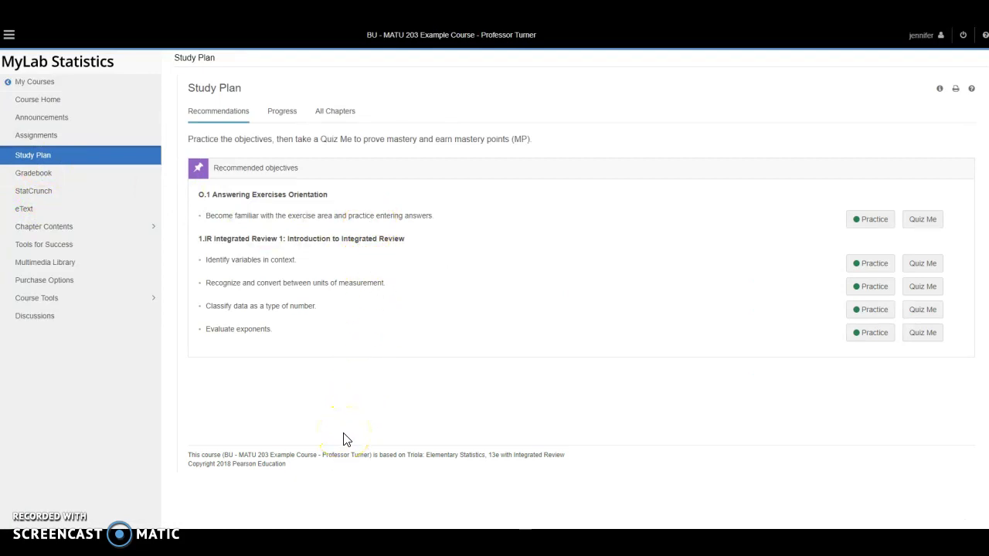
{"action": "left_click", "coordinate": [51, 249]}
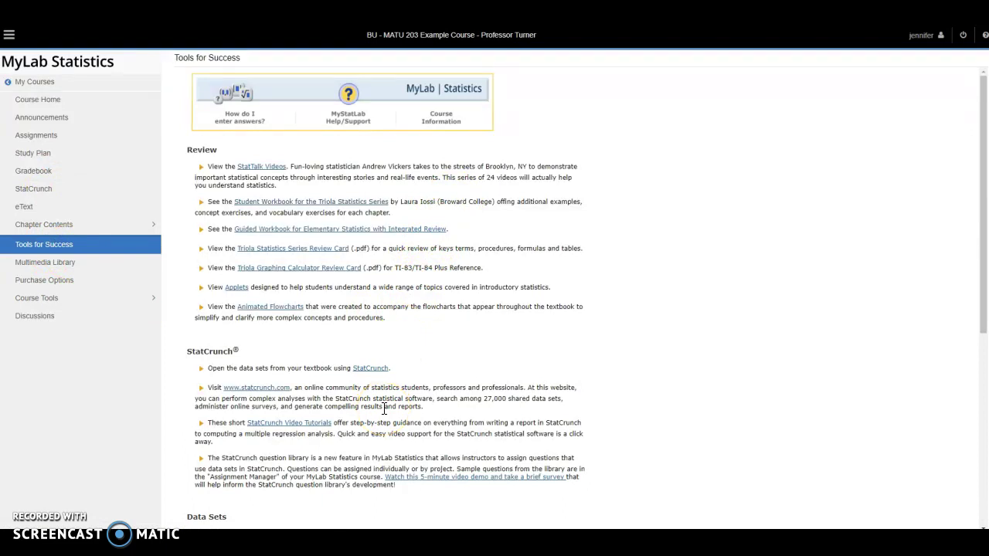
Step: Filter the Multimedia Library to chapter 4. Probability and Section 4.2: Addition Rule and Multiplication Rule
{"action": "left_click", "coordinate": [60, 269]}
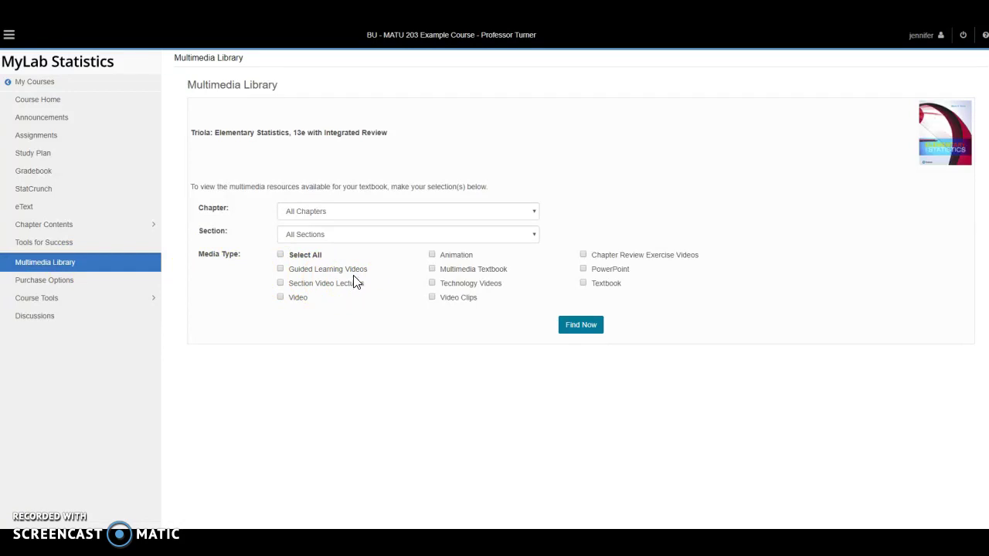
{"action": "left_click", "coordinate": [360, 216]}
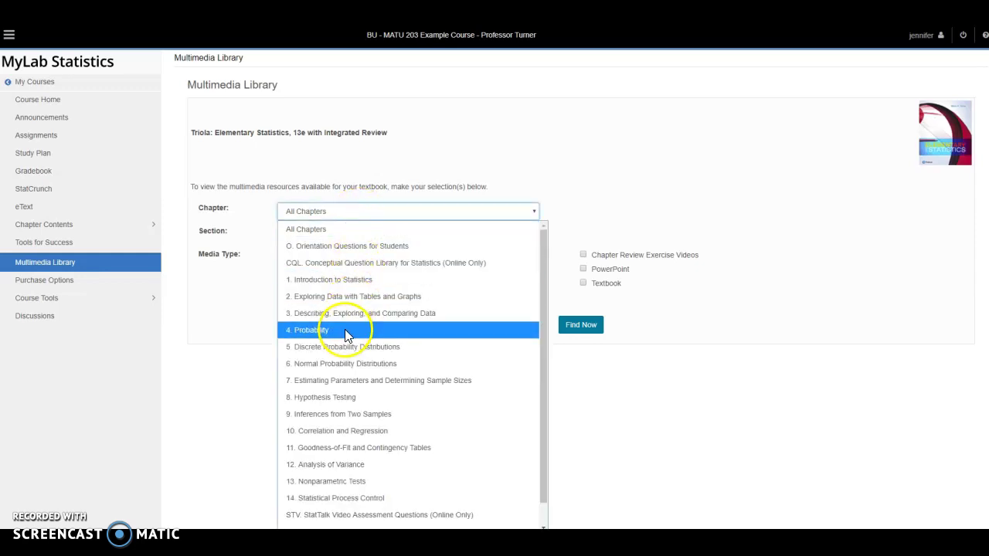
{"action": "left_click", "coordinate": [345, 329]}
{"action": "left_click", "coordinate": [339, 233]}
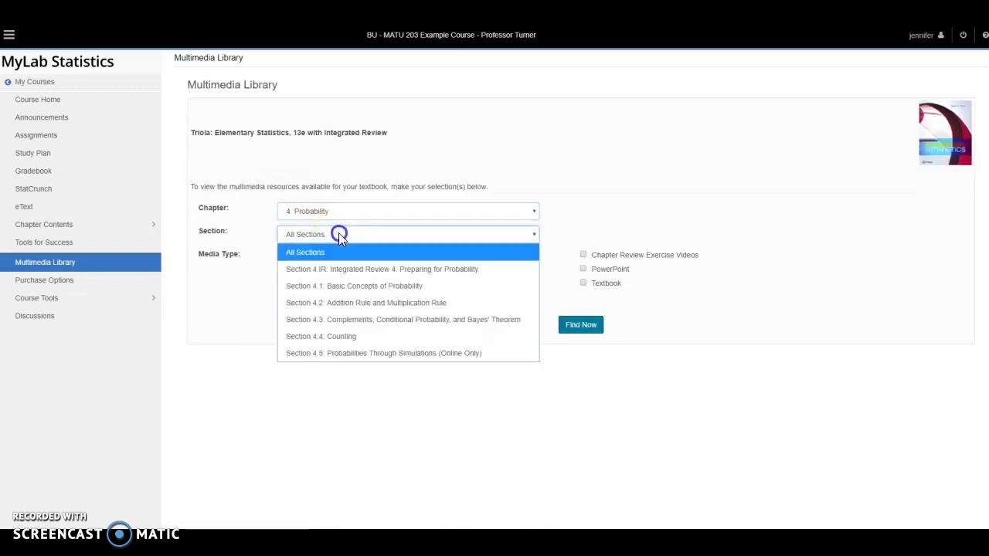
{"action": "left_click", "coordinate": [338, 303]}
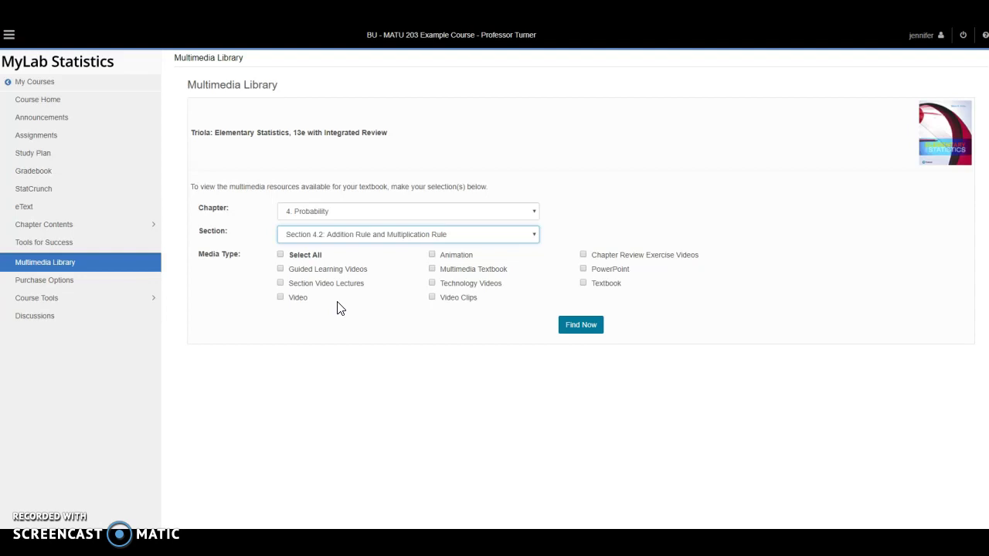
Step: Include the Video Clips and Multimedia Textbook media types and search for the Section 4.2 resources
{"action": "left_click", "coordinate": [431, 297]}
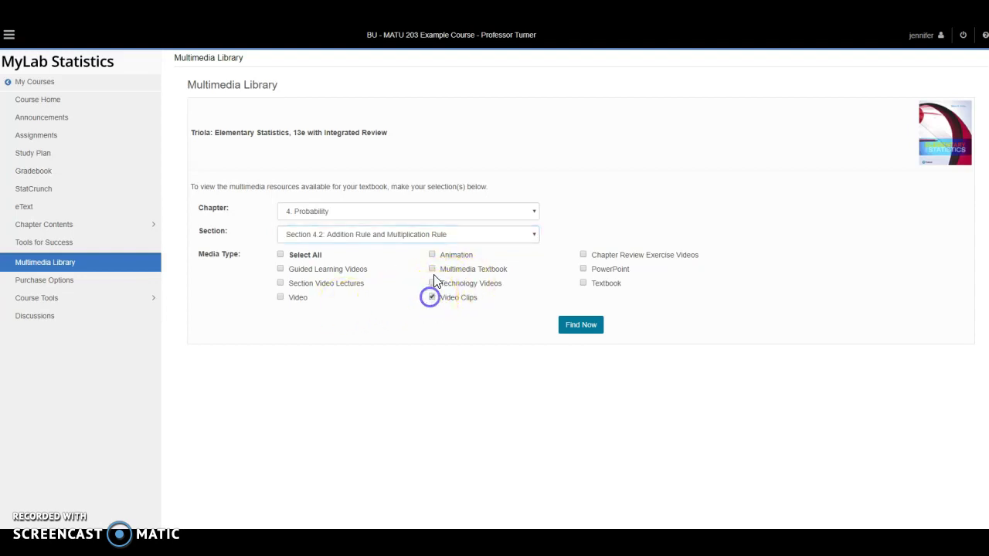
{"action": "left_click", "coordinate": [432, 269]}
{"action": "left_click", "coordinate": [590, 327]}
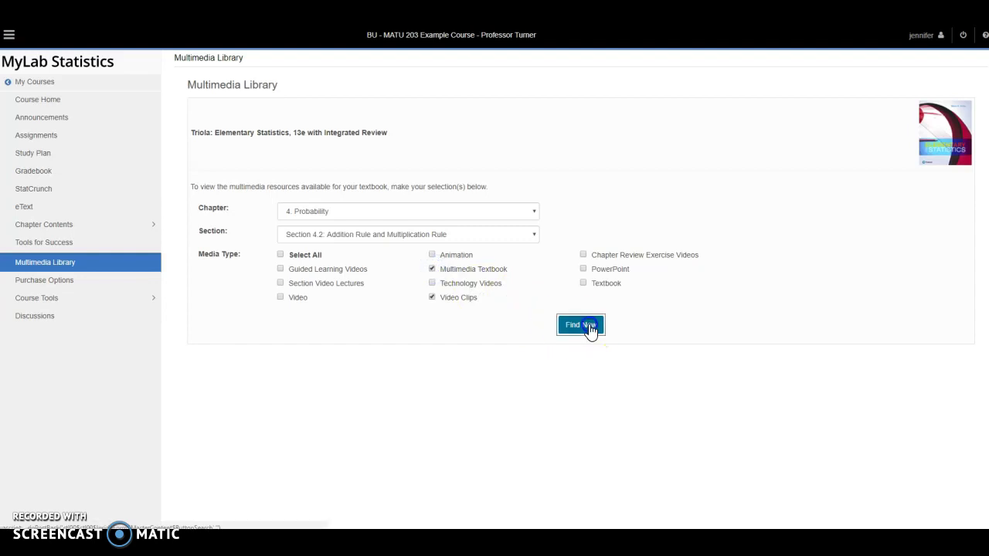